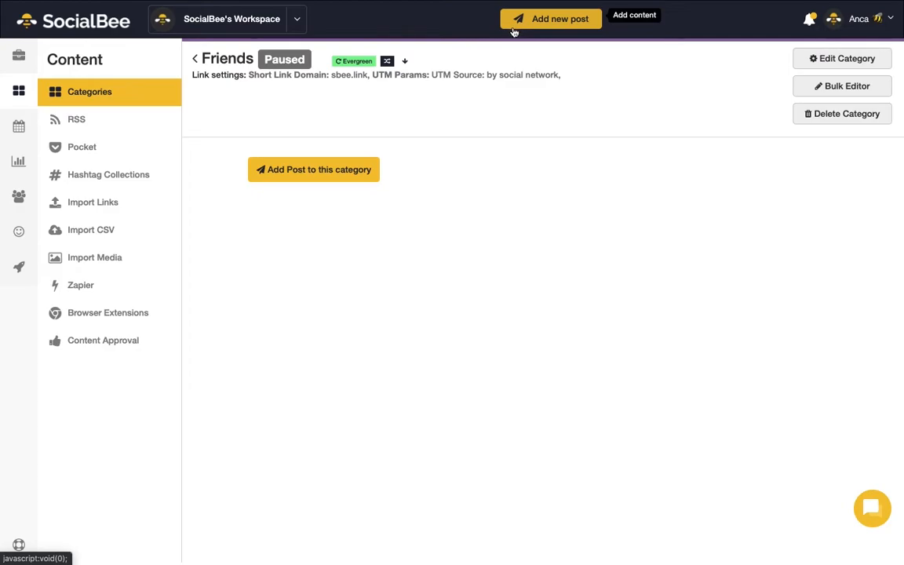
Start a new post in the Friends category for the Twitter, Facebook, LinkedIn and Instagram profiles
{"action": "left_click", "coordinate": [347, 186]}
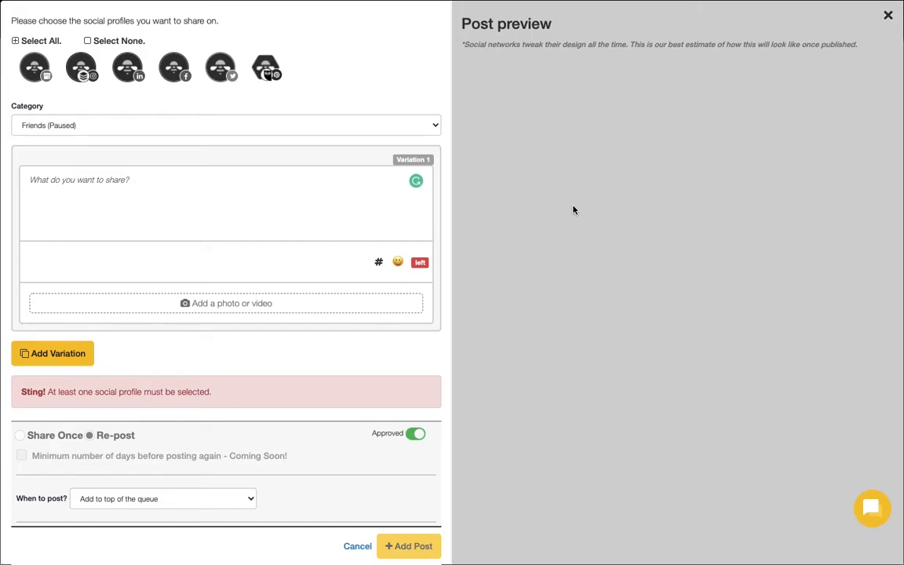
{"action": "left_click", "coordinate": [219, 67]}
{"action": "left_click", "coordinate": [174, 66]}
{"action": "left_click", "coordinate": [127, 66]}
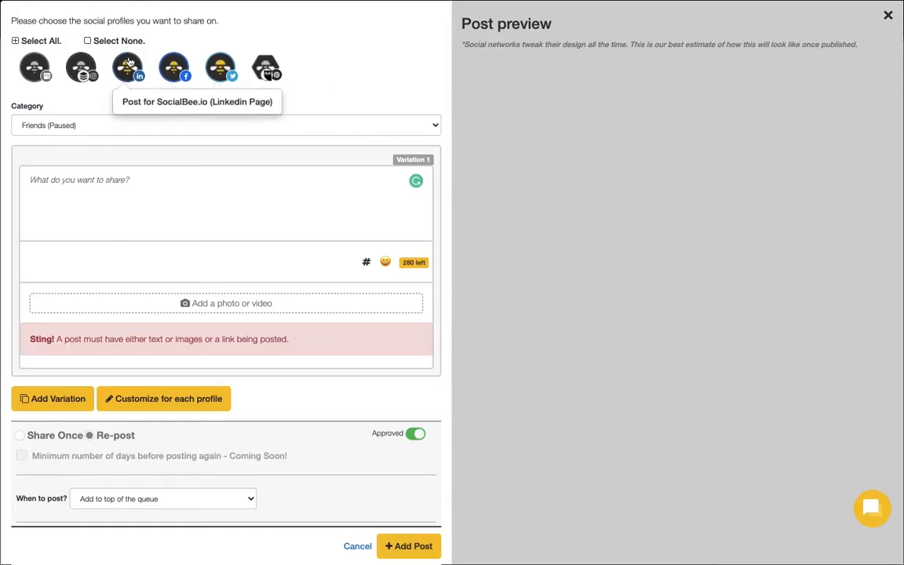
{"action": "left_click", "coordinate": [82, 63]}
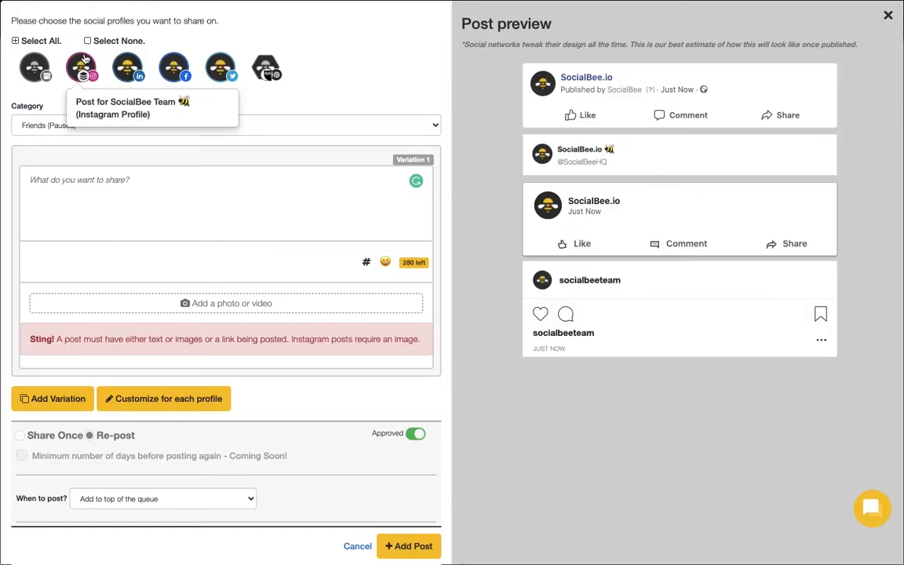
{"action": "left_click", "coordinate": [48, 124]}
{"action": "left_click", "coordinate": [47, 133]}
{"action": "left_click", "coordinate": [53, 114]}
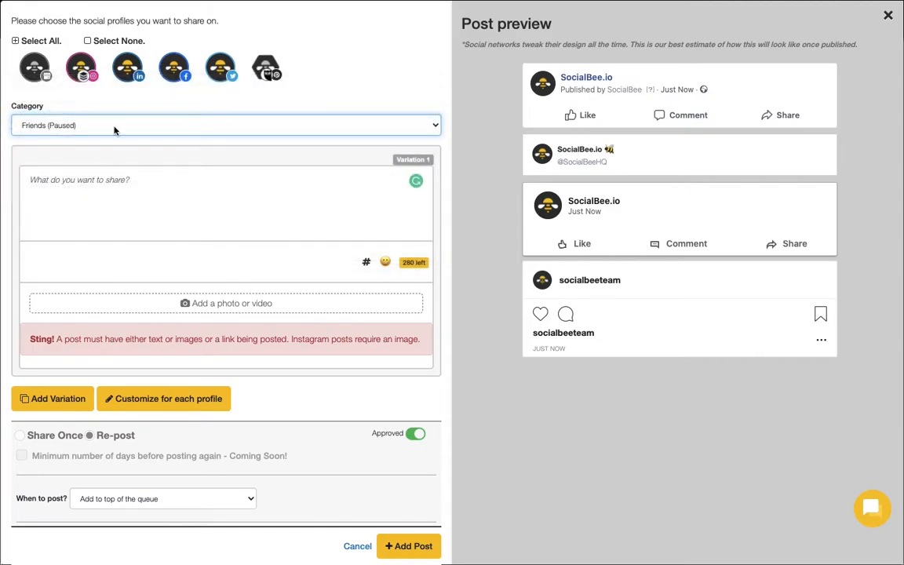
{"action": "left_click", "coordinate": [112, 172]}
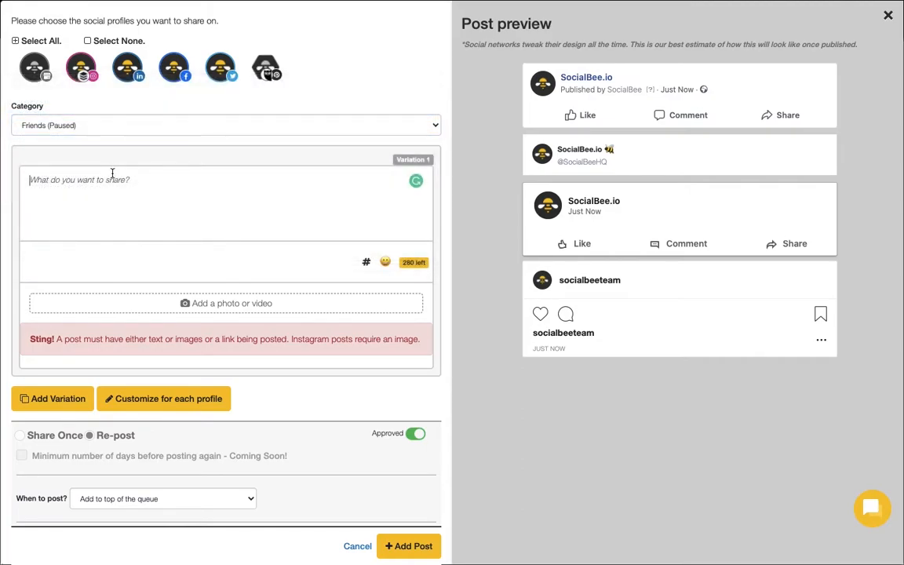
{"action": "type", "text": "How you doin'?! 😉 Have you read our latest blog post about F.R.I.E.N.D.S.?  Find out how the series got to change so many generations - all here: http://www.bbc.com/culture/story/20190920-friends-the-show-that-changed-our-idea-of-family"}
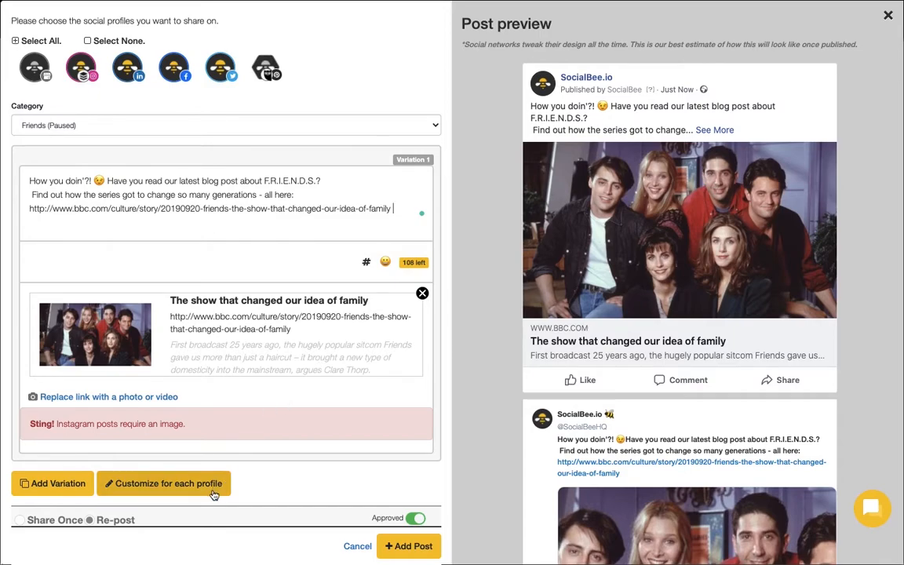
Customize the post for each profile and replace the Twitter version's link preview with "How you doin - Joey.gif"
{"action": "left_click", "coordinate": [168, 484]}
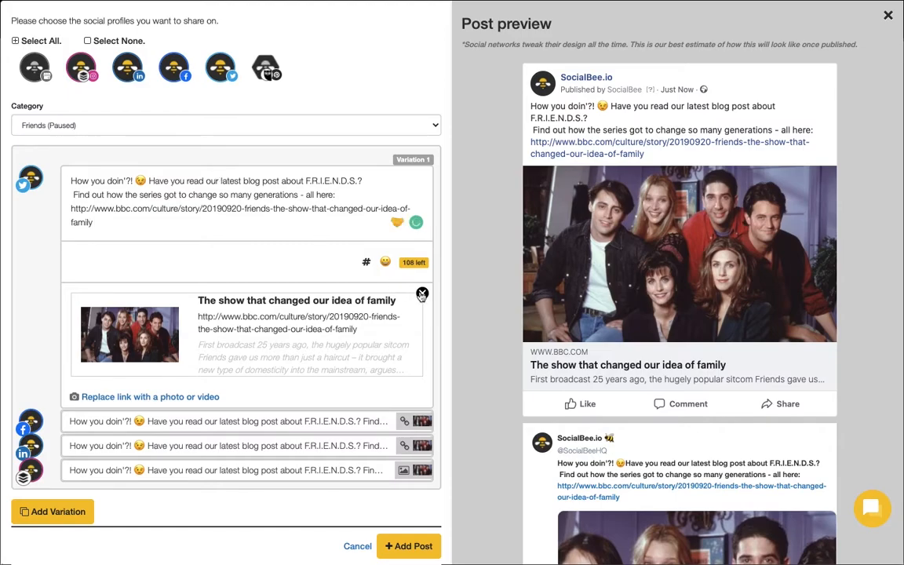
{"action": "left_click", "coordinate": [423, 294]}
{"action": "mouse_move", "coordinate": [807, 548]}
{"action": "left_click", "coordinate": [700, 542]}
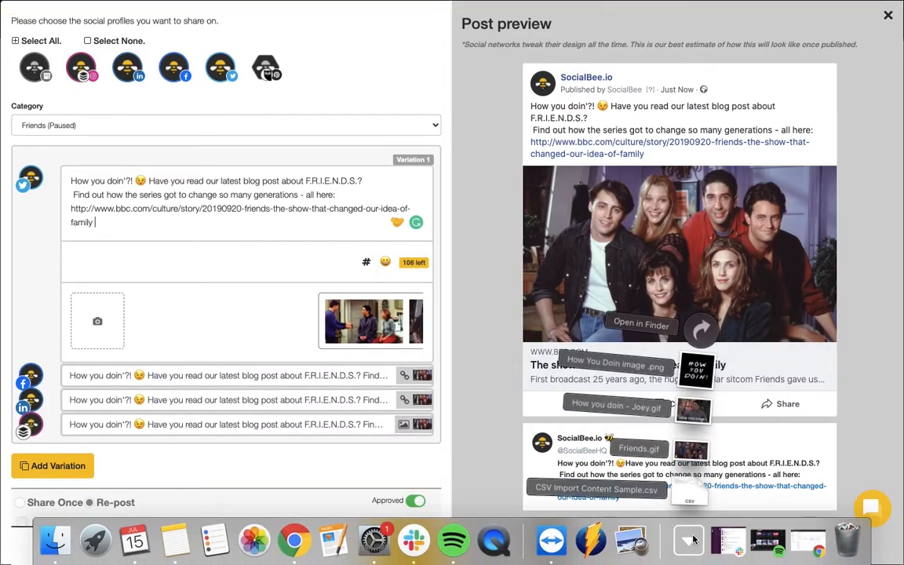
{"action": "left_click_drag", "start_coordinate": [695, 405], "coordinate": [93, 318]}
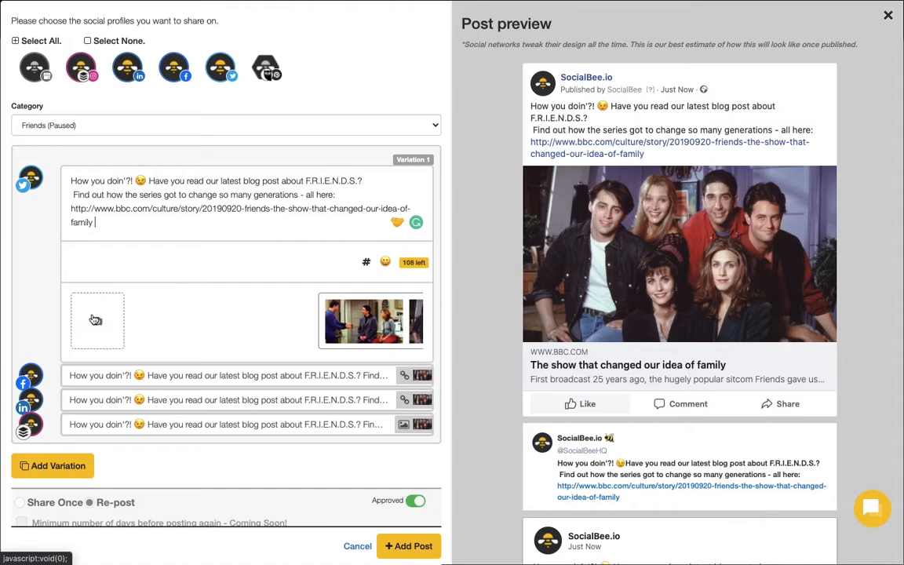
Add the saved SocialBee hashtag collection, starting with #SocialBee #SocialBeeHive #LifeAtTheHive, on a new line below the Instagram version's text
{"action": "left_click", "coordinate": [112, 424]}
{"action": "key", "text": "Return"}
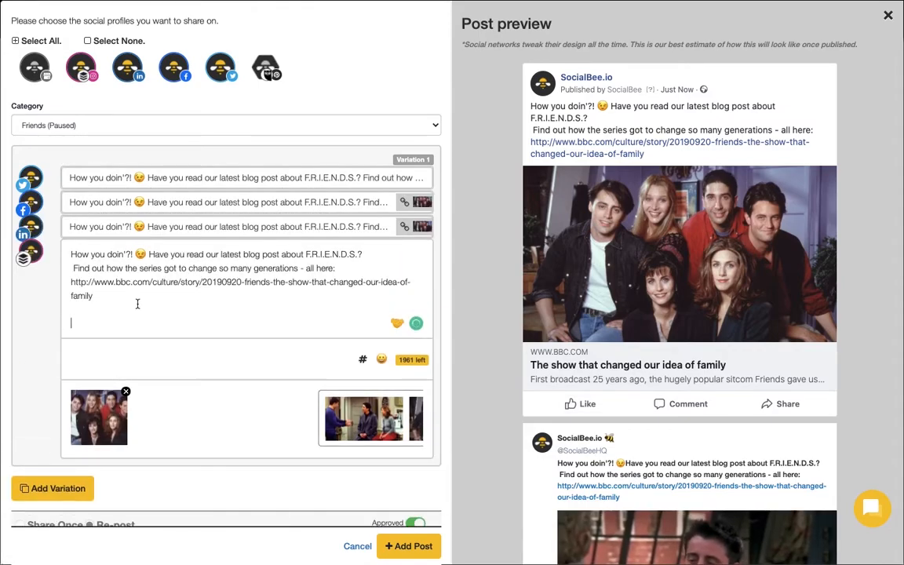
{"action": "left_click", "coordinate": [362, 360]}
{"action": "left_click", "coordinate": [365, 237]}
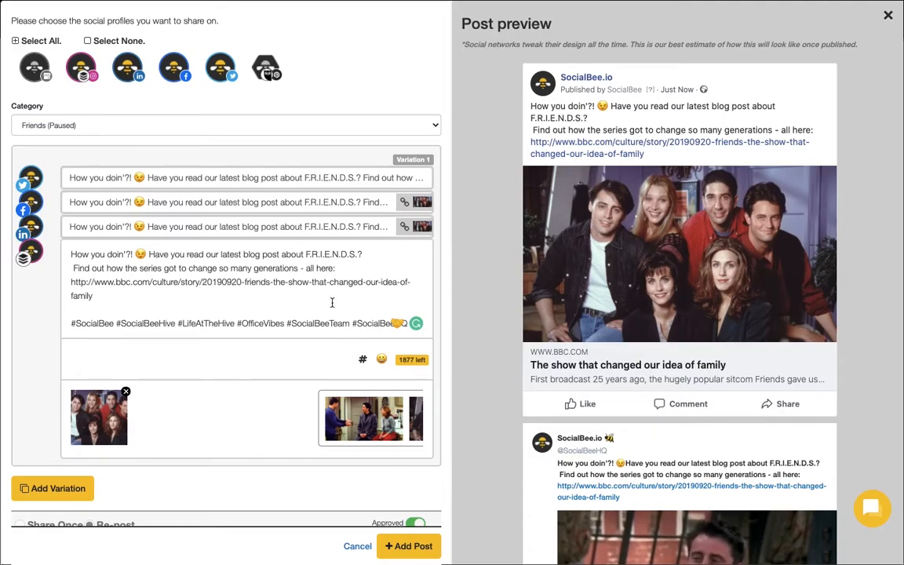
Add a second variation of the post and replace its Twitter GIF with "How You Doin image .png"
{"action": "left_click", "coordinate": [84, 489]}
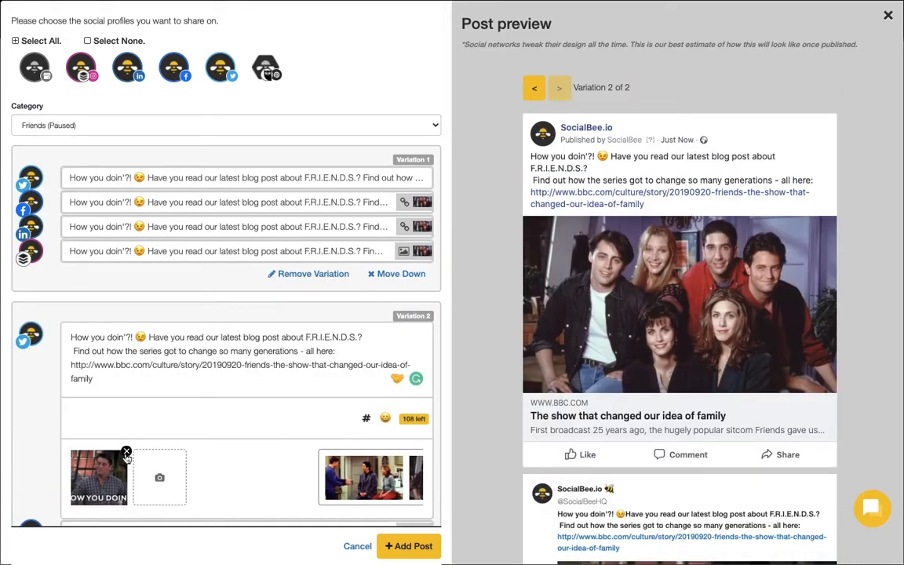
{"action": "left_click", "coordinate": [126, 452]}
{"action": "left_click", "coordinate": [688, 542]}
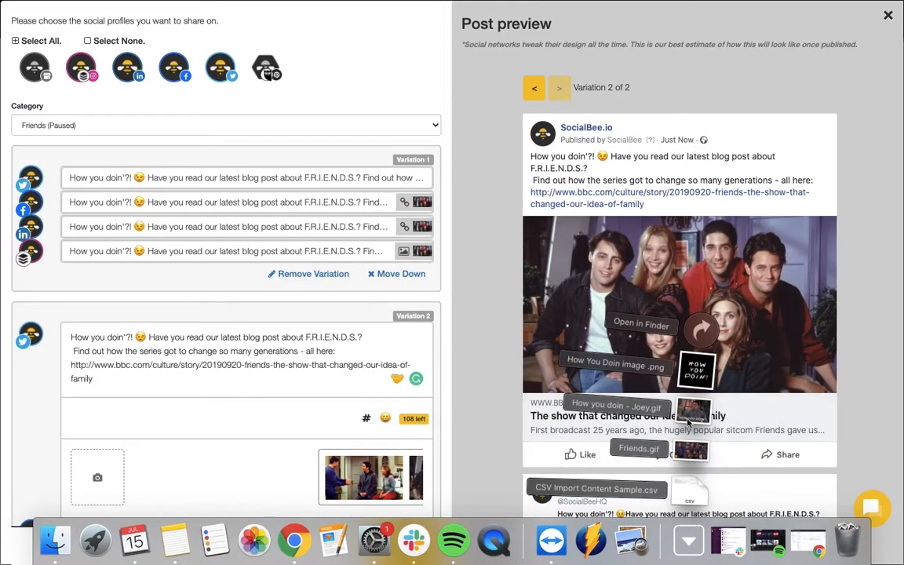
{"action": "left_click_drag", "start_coordinate": [697, 375], "coordinate": [102, 474]}
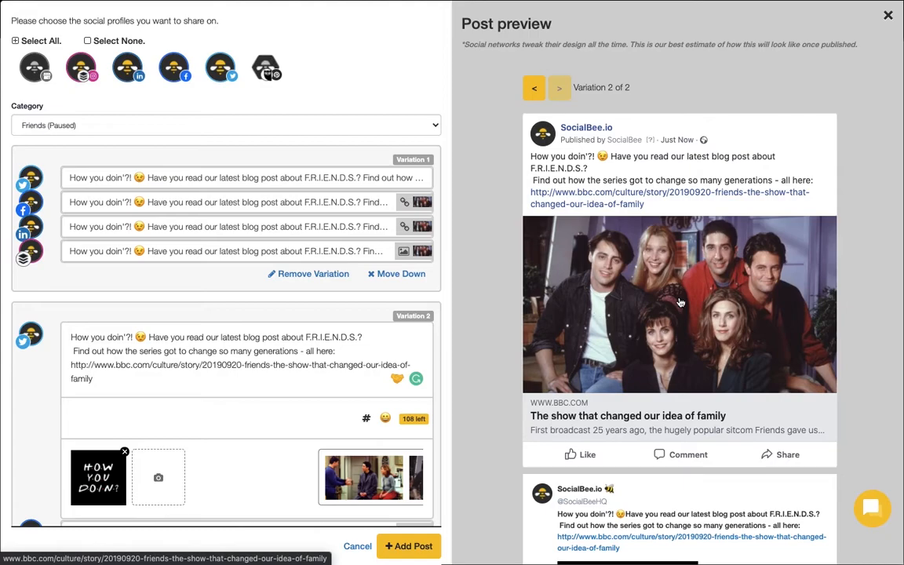
Examine the previews of each network's post and compare variation 1 with variation 2
{"action": "scroll", "coordinate": [680, 302], "scroll_direction": "down", "scroll_amount": 4}
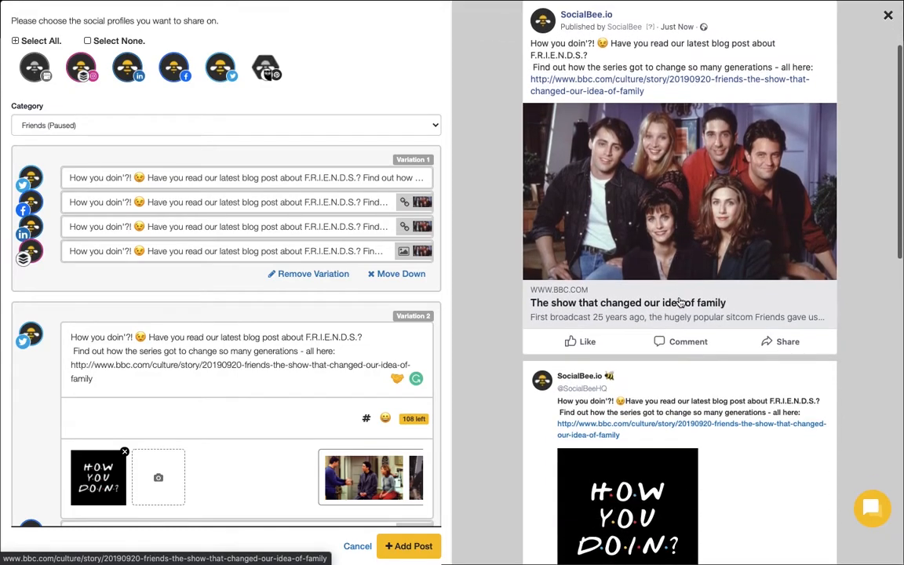
{"action": "scroll", "coordinate": [681, 302], "scroll_direction": "down", "scroll_amount": 2}
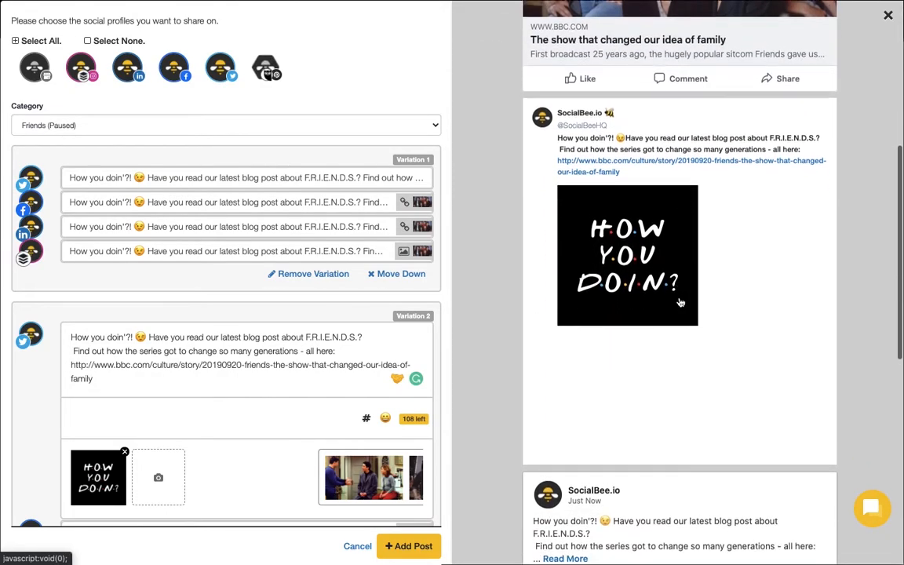
{"action": "scroll", "coordinate": [680, 302], "scroll_direction": "down", "scroll_amount": 3}
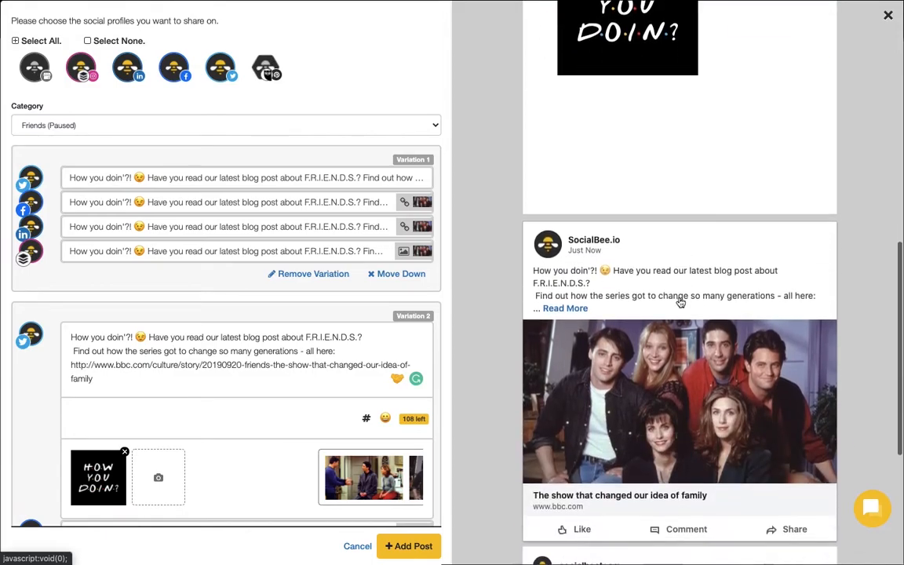
{"action": "scroll", "coordinate": [680, 302], "scroll_direction": "up", "scroll_amount": 2}
{"action": "scroll", "coordinate": [680, 302], "scroll_direction": "up", "scroll_amount": 7}
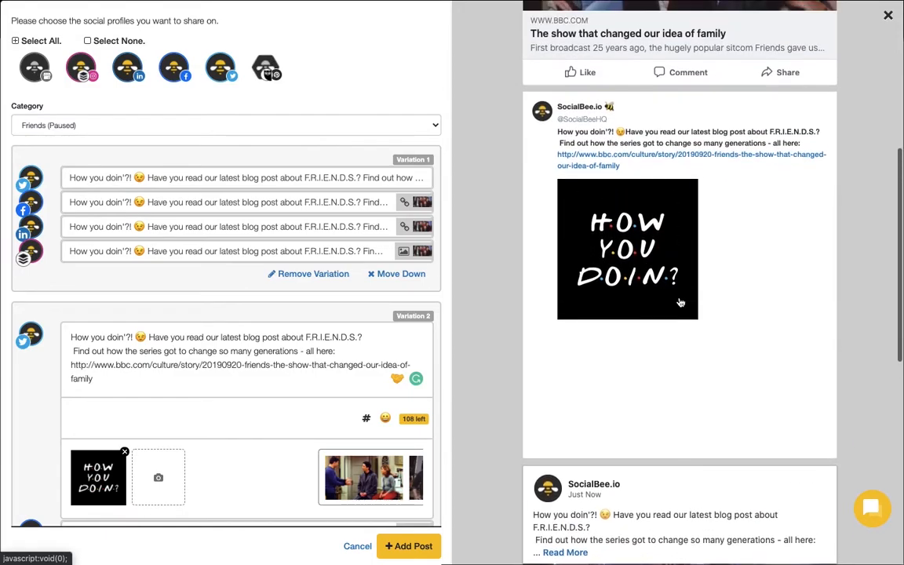
{"action": "scroll", "coordinate": [681, 302], "scroll_direction": "up", "scroll_amount": 1}
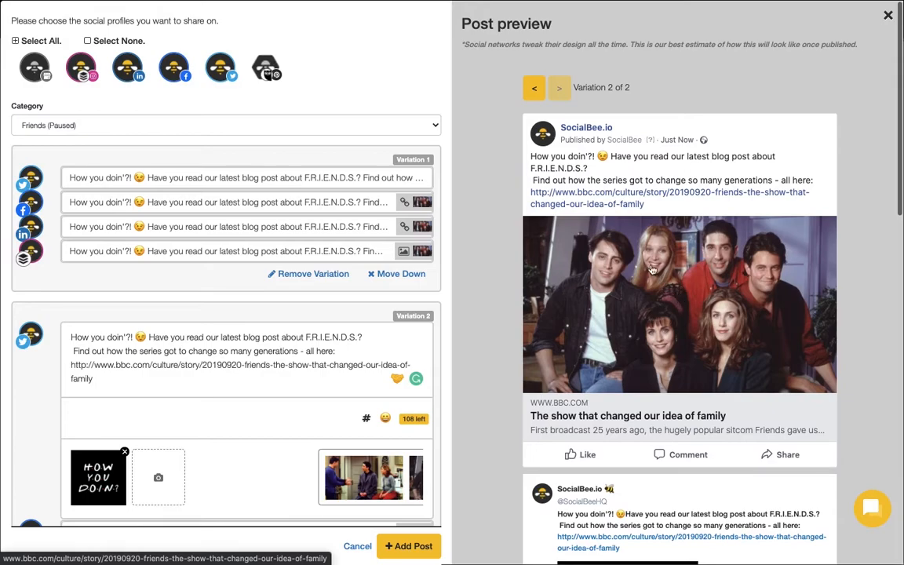
{"action": "left_click", "coordinate": [537, 94]}
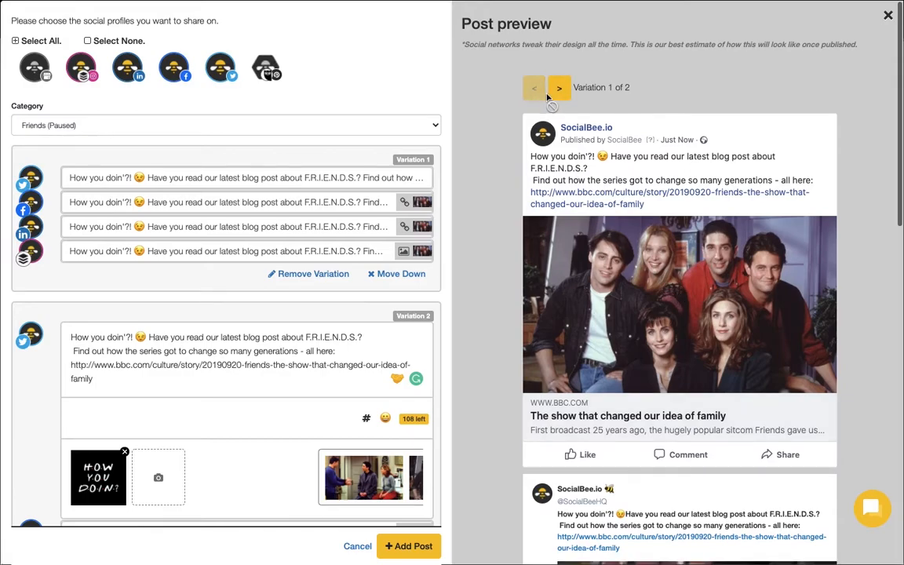
{"action": "left_click", "coordinate": [559, 94]}
{"action": "left_click", "coordinate": [530, 92]}
Schedule the post for a specific time, at hour 8, minute 25 on 26 July 2020
{"action": "scroll", "coordinate": [297, 324], "scroll_direction": "down", "scroll_amount": 3}
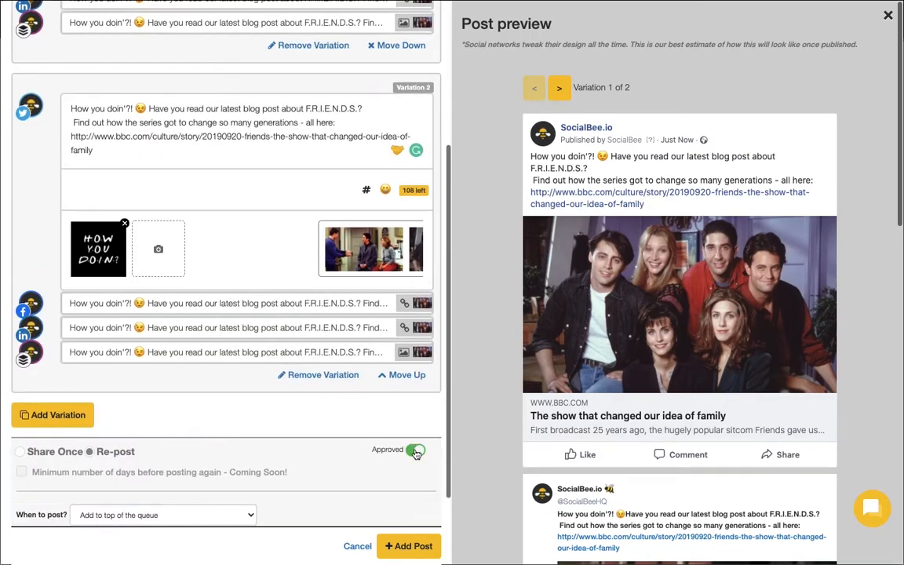
{"action": "scroll", "coordinate": [416, 454], "scroll_direction": "down", "scroll_amount": 2}
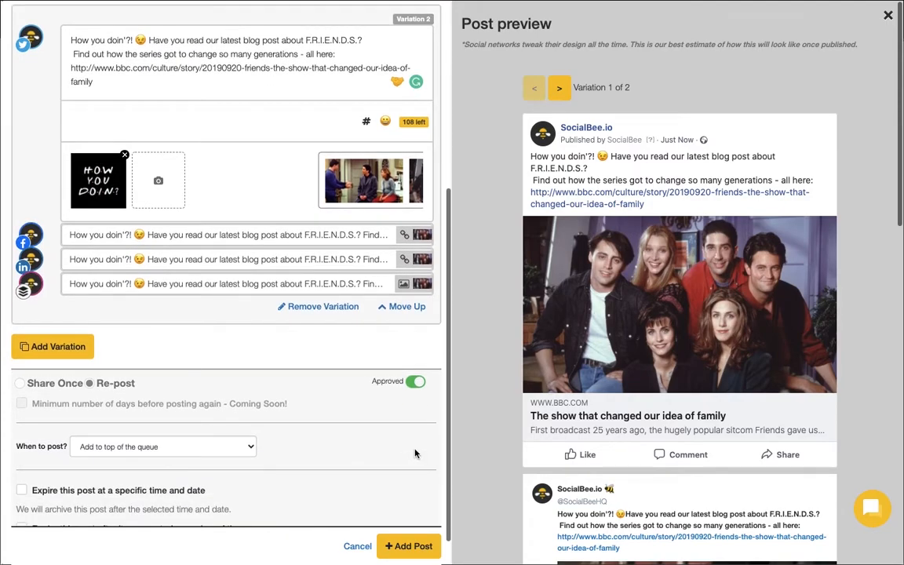
{"action": "left_click", "coordinate": [220, 446]}
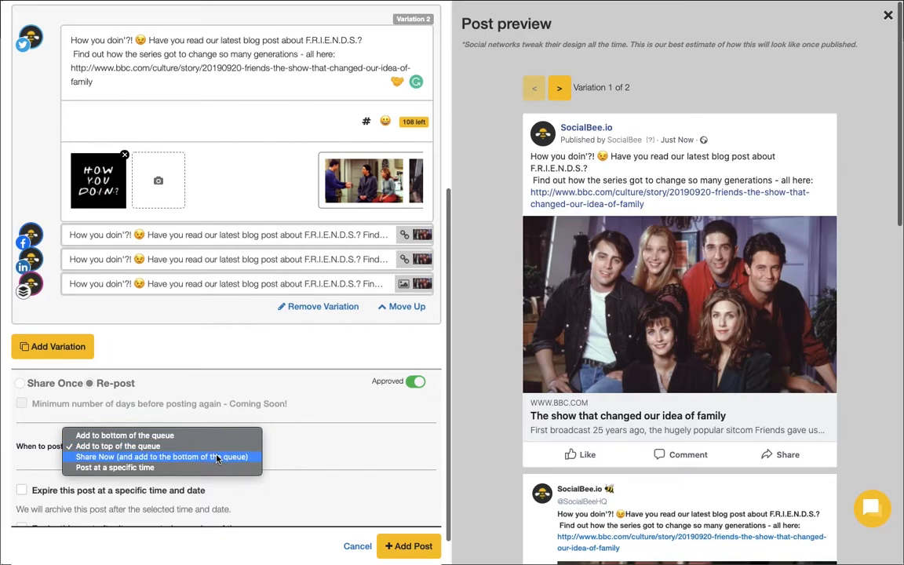
{"action": "left_click", "coordinate": [217, 469]}
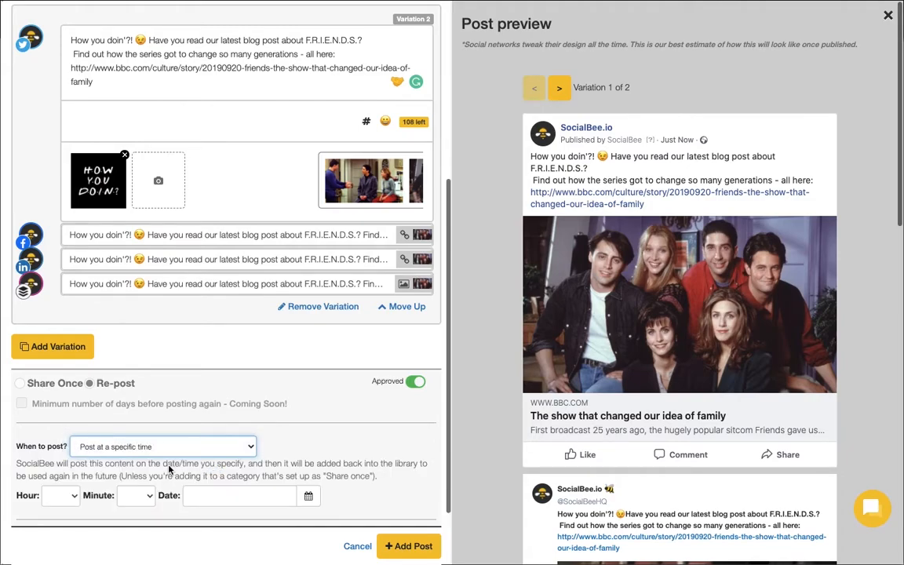
{"action": "left_click", "coordinate": [65, 495]}
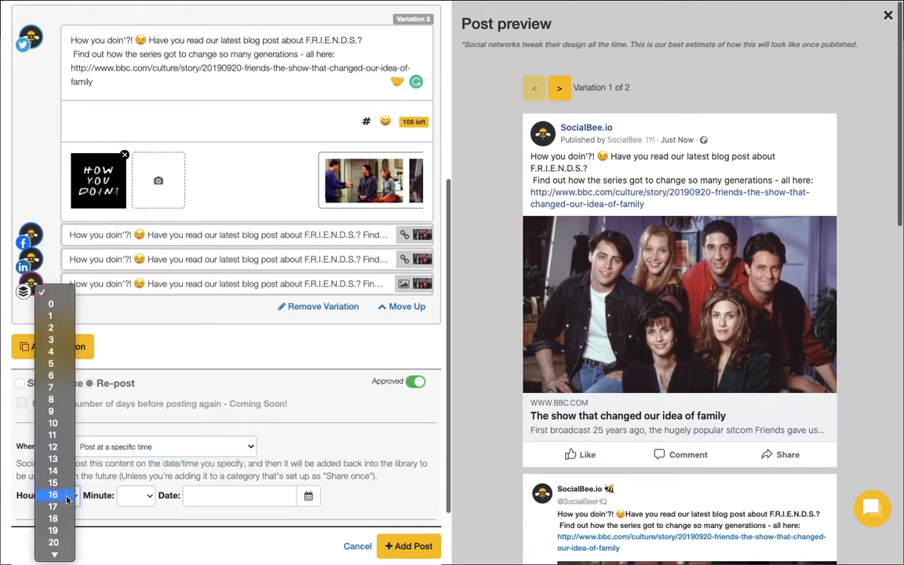
{"action": "left_click", "coordinate": [57, 402]}
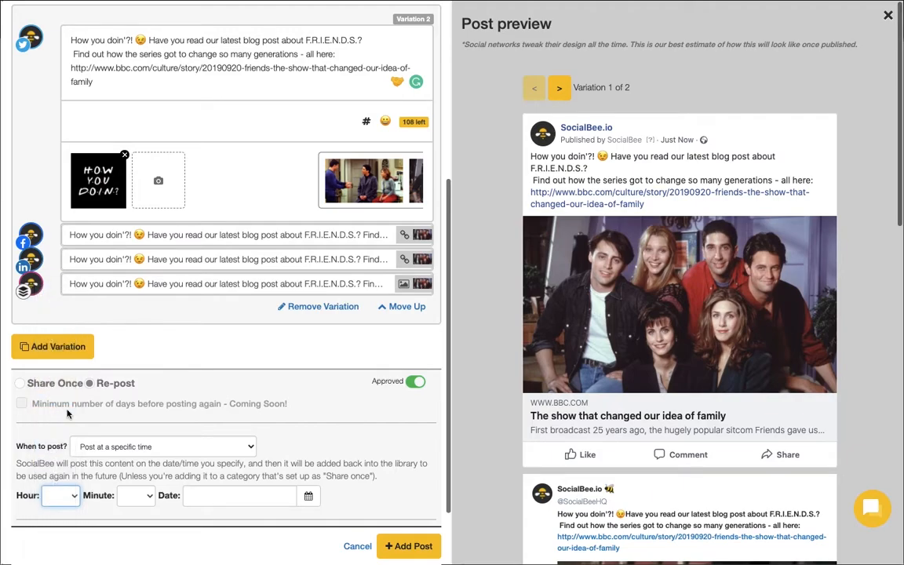
{"action": "left_click", "coordinate": [137, 496]}
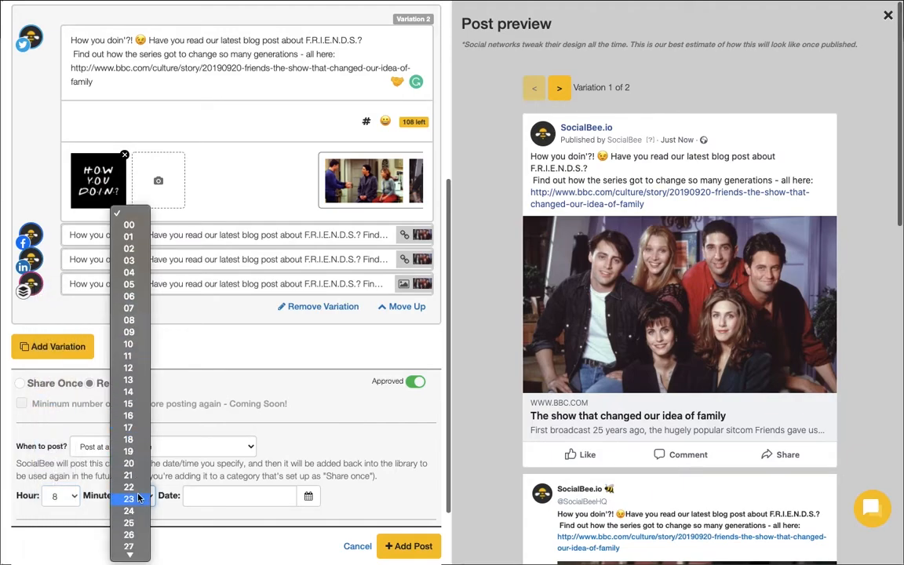
{"action": "left_click", "coordinate": [137, 523]}
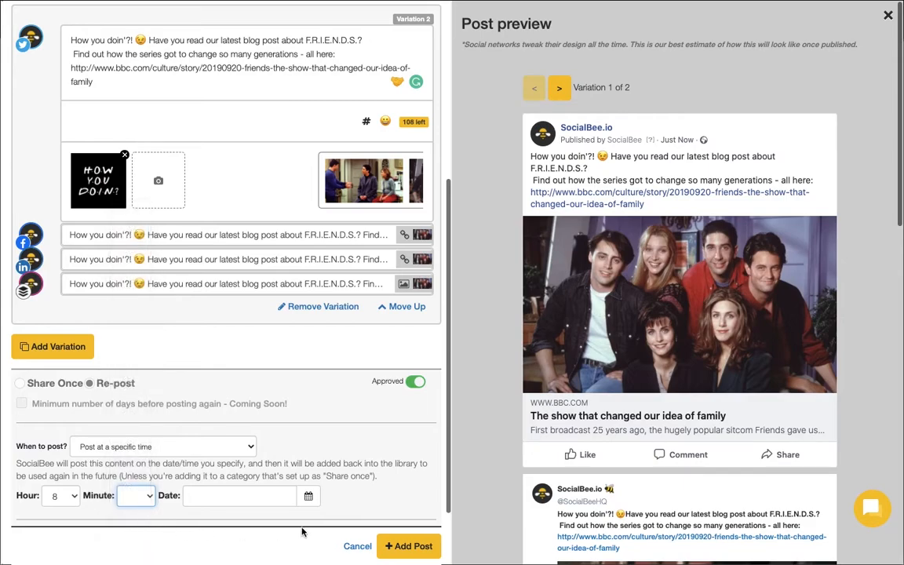
{"action": "left_click", "coordinate": [309, 496]}
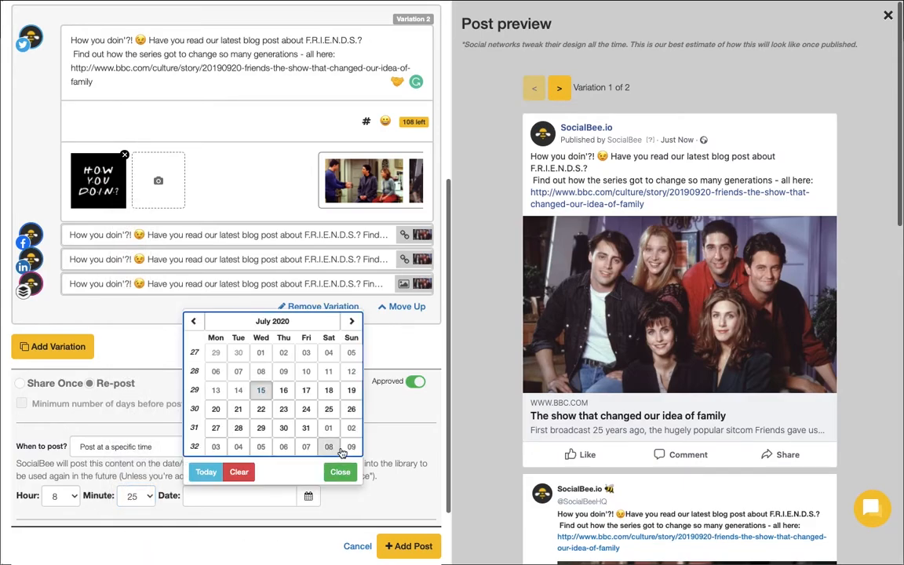
{"action": "left_click", "coordinate": [351, 408]}
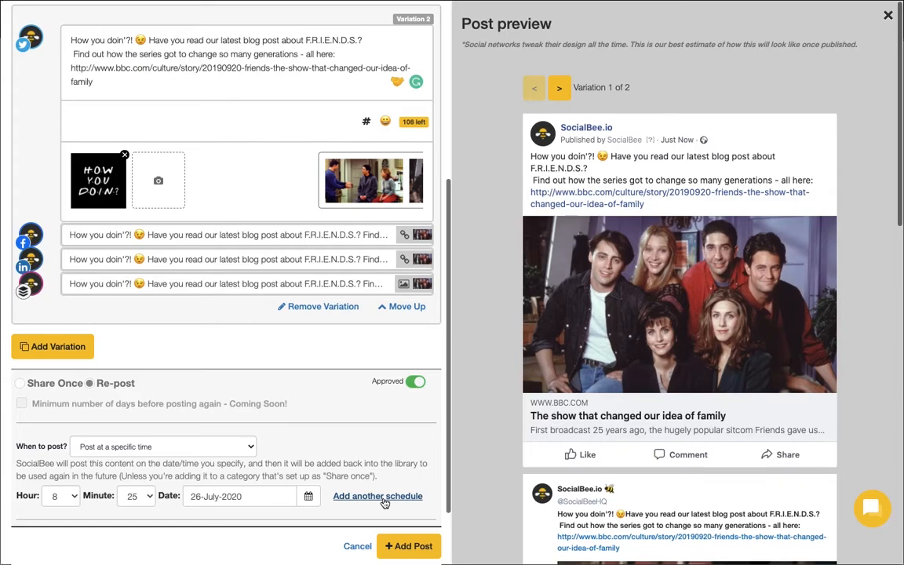
Set the post to expire at a specific time and date, at hour 23, minute 59 on 31 July 2020
{"action": "scroll", "coordinate": [385, 503], "scroll_direction": "down", "scroll_amount": 2}
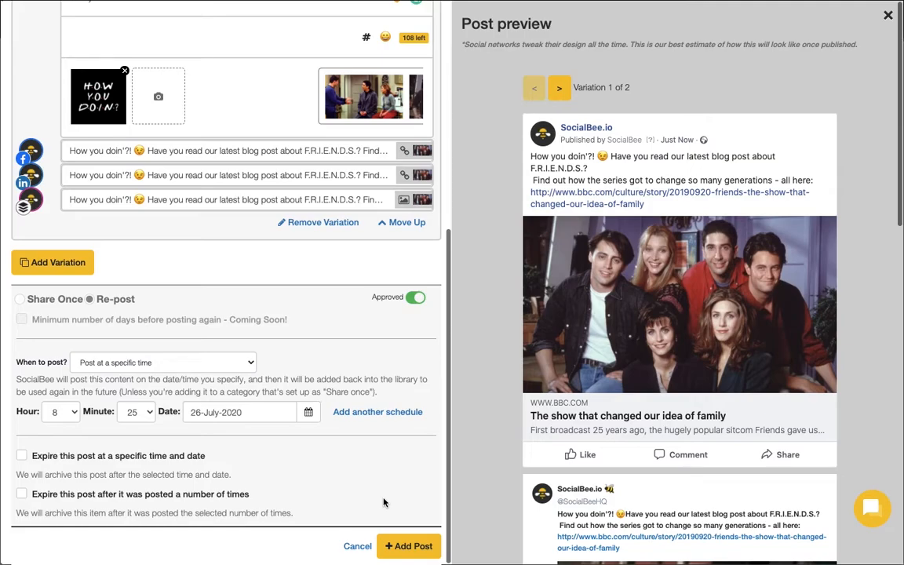
{"action": "left_click", "coordinate": [145, 461]}
{"action": "left_click", "coordinate": [66, 493]}
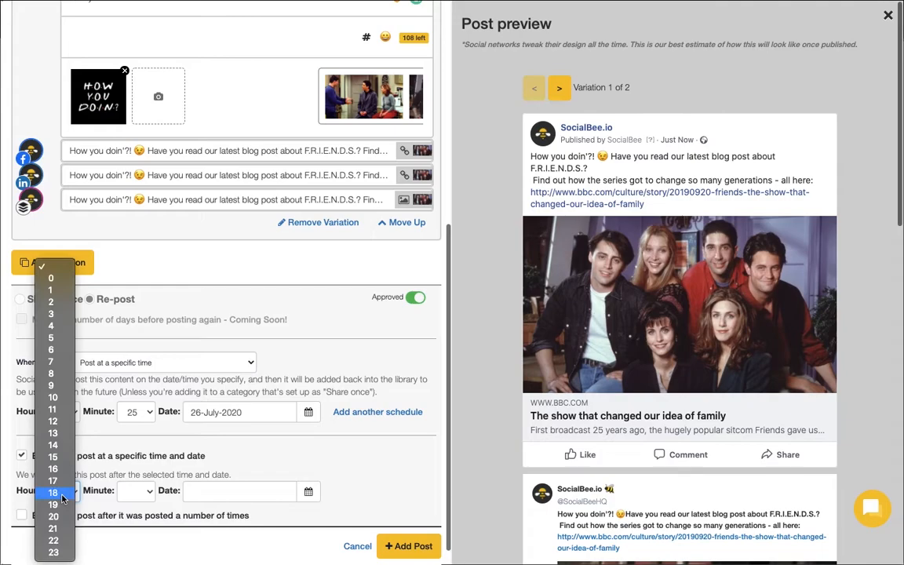
{"action": "left_click", "coordinate": [55, 552]}
{"action": "left_click", "coordinate": [147, 493]}
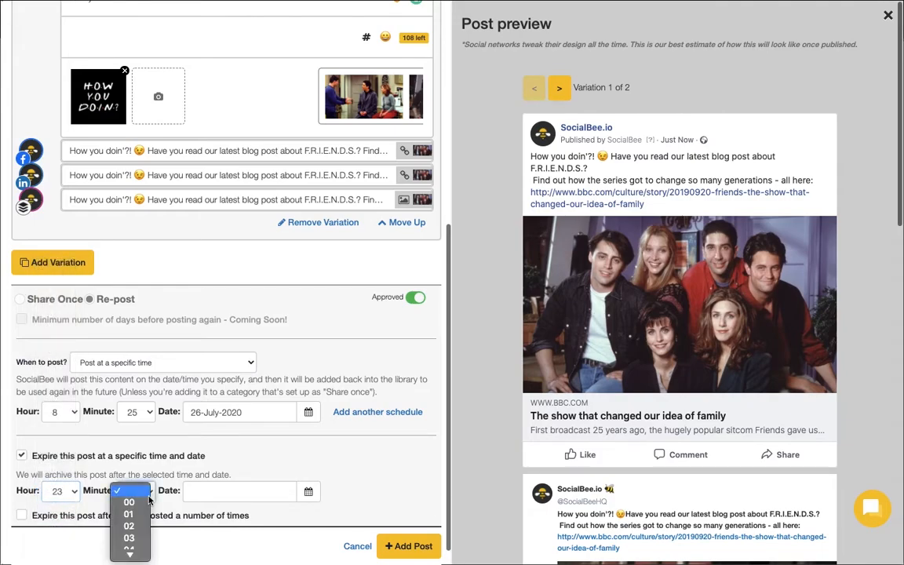
{"action": "scroll", "coordinate": [150, 500], "scroll_direction": "down", "scroll_amount": 10}
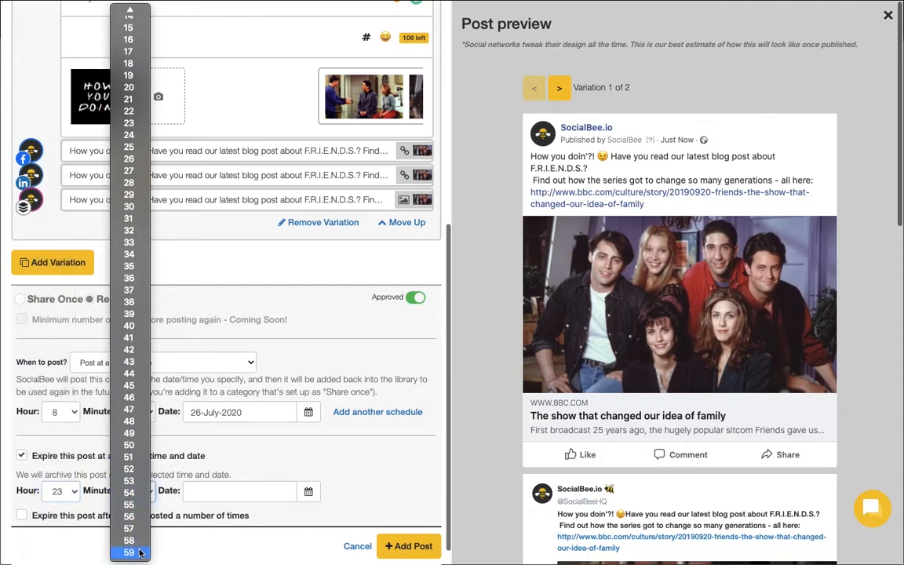
{"action": "left_click", "coordinate": [140, 553]}
{"action": "left_click", "coordinate": [309, 490]}
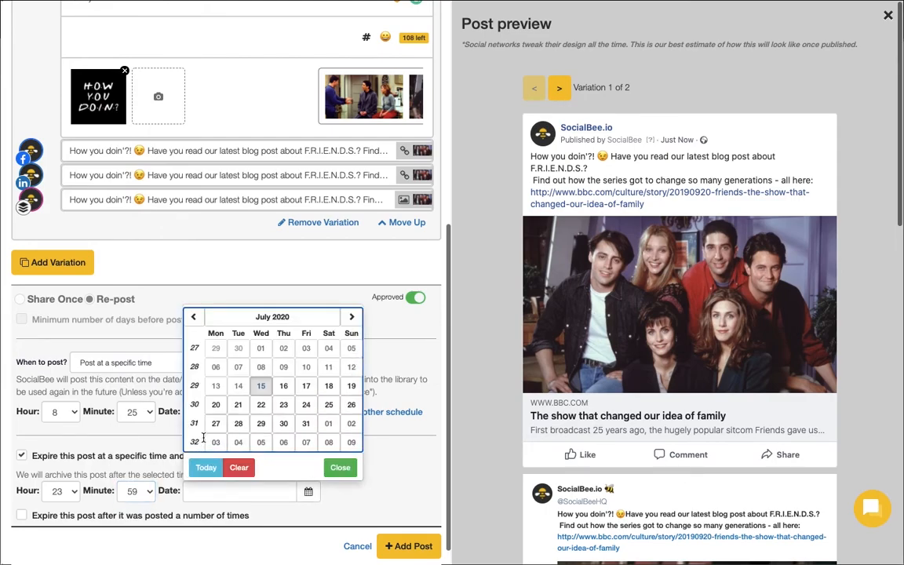
{"action": "left_click", "coordinate": [311, 424]}
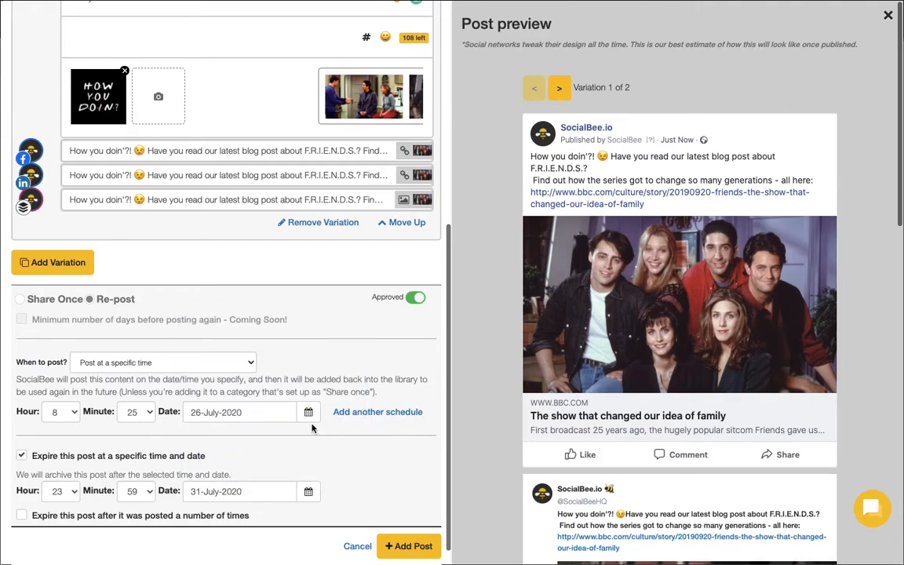
Replace the date-based expiry with expiry after a number of posts, setting the remaining number of posts to 3
{"action": "left_click", "coordinate": [21, 455]}
{"action": "left_click", "coordinate": [21, 494]}
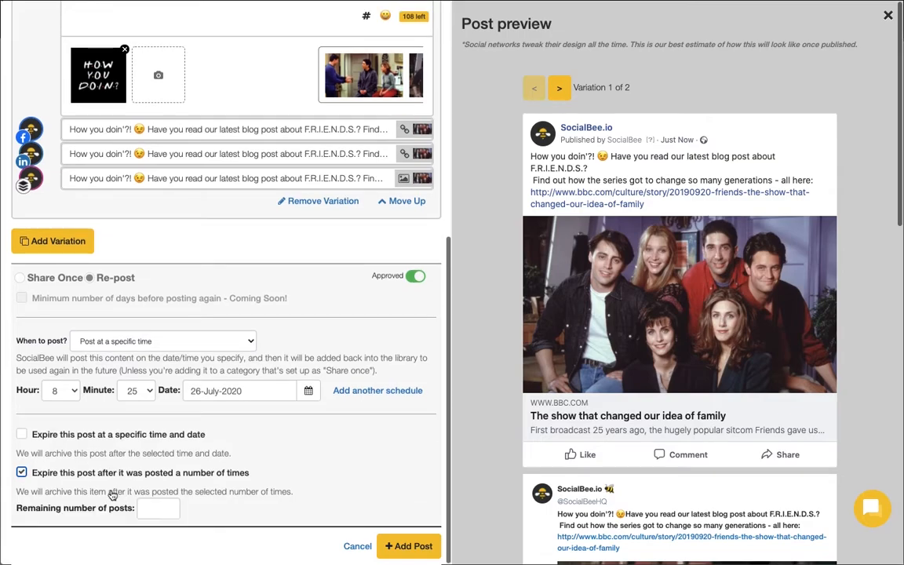
{"action": "left_click", "coordinate": [154, 507]}
{"action": "type", "text": "3"}
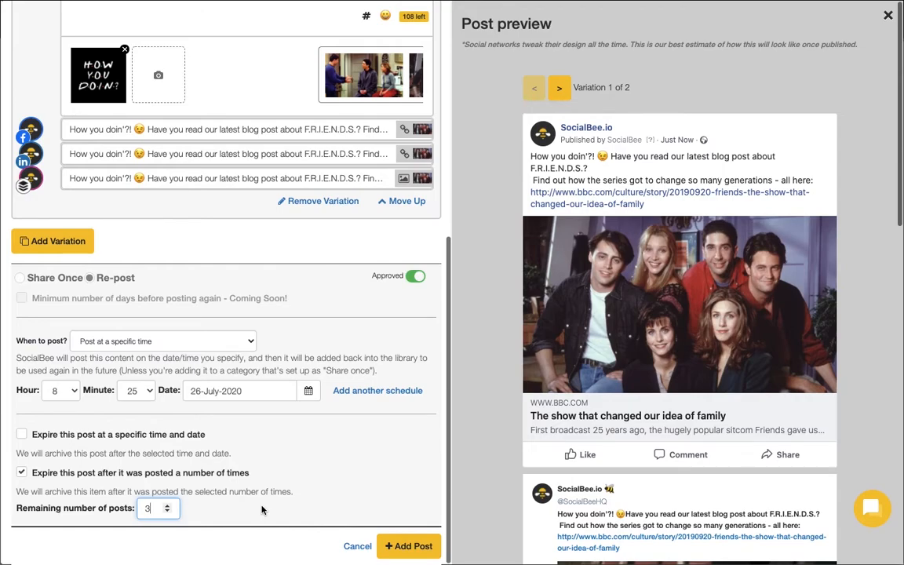
Add the finished post to the Friends category and check its scheduled time and expiry details
{"action": "left_click", "coordinate": [398, 545]}
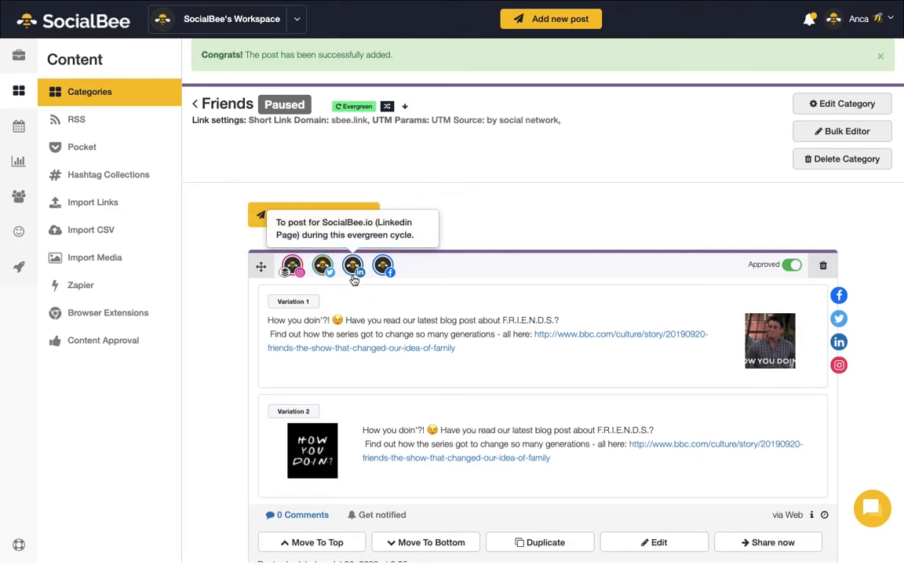
{"action": "scroll", "coordinate": [337, 299], "scroll_direction": "down", "scroll_amount": 2}
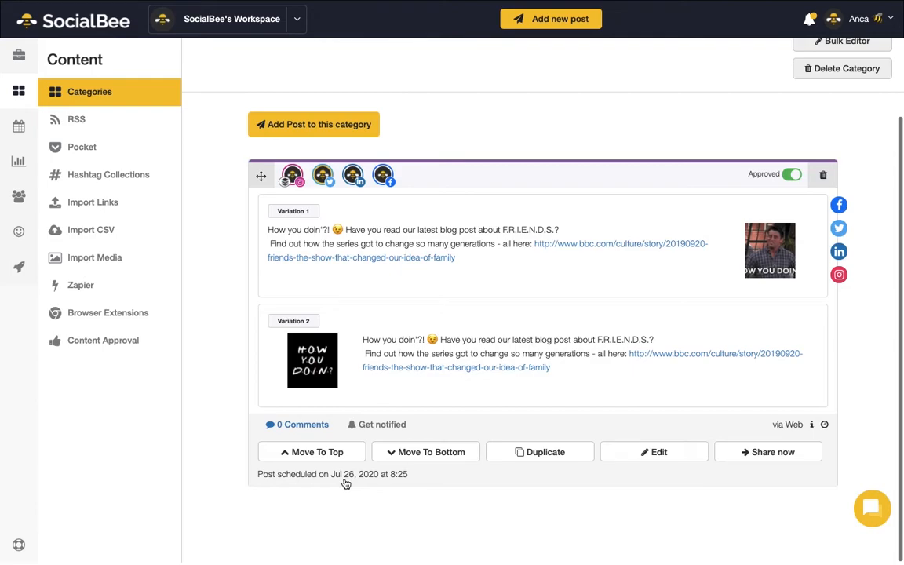
{"action": "mouse_move", "coordinate": [824, 425]}
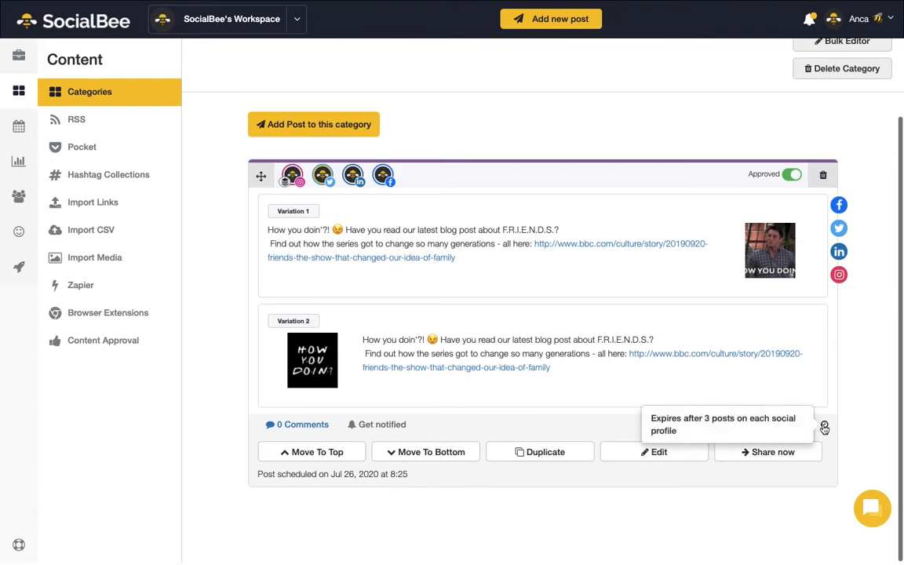